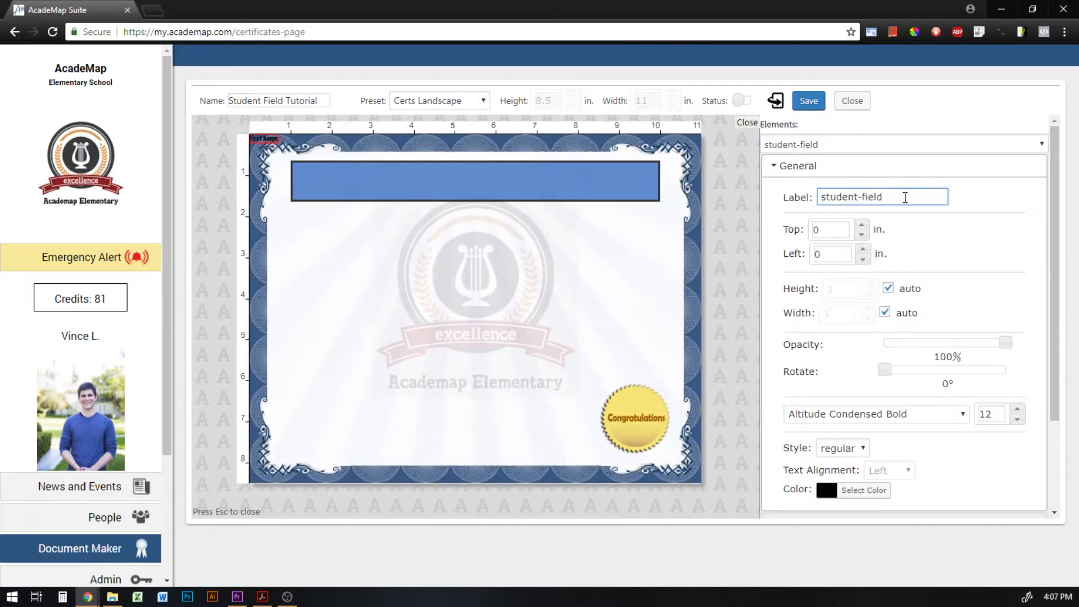
scroll(977, 226, "down", 3)
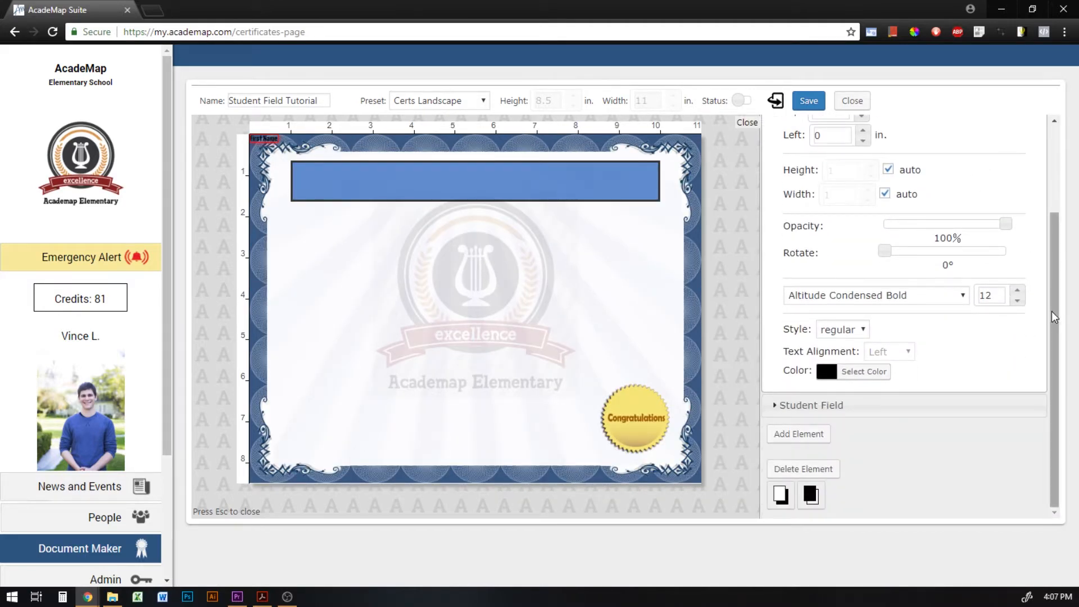
left_click_drag(1057, 328, 1059, 250)
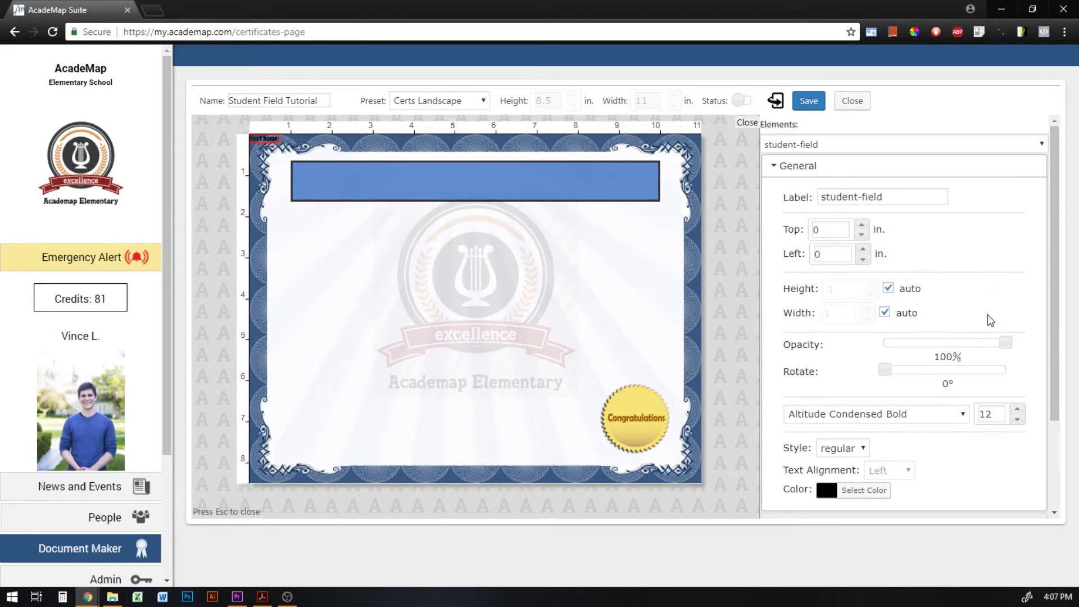
scroll(991, 320, "down", 1)
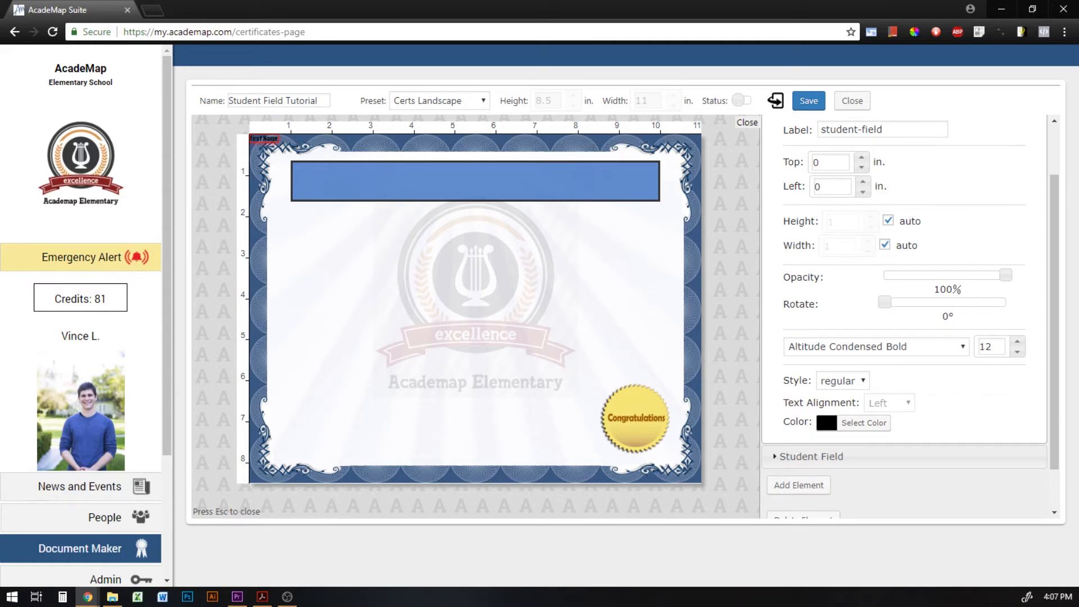
scroll(933, 315, "up", 1)
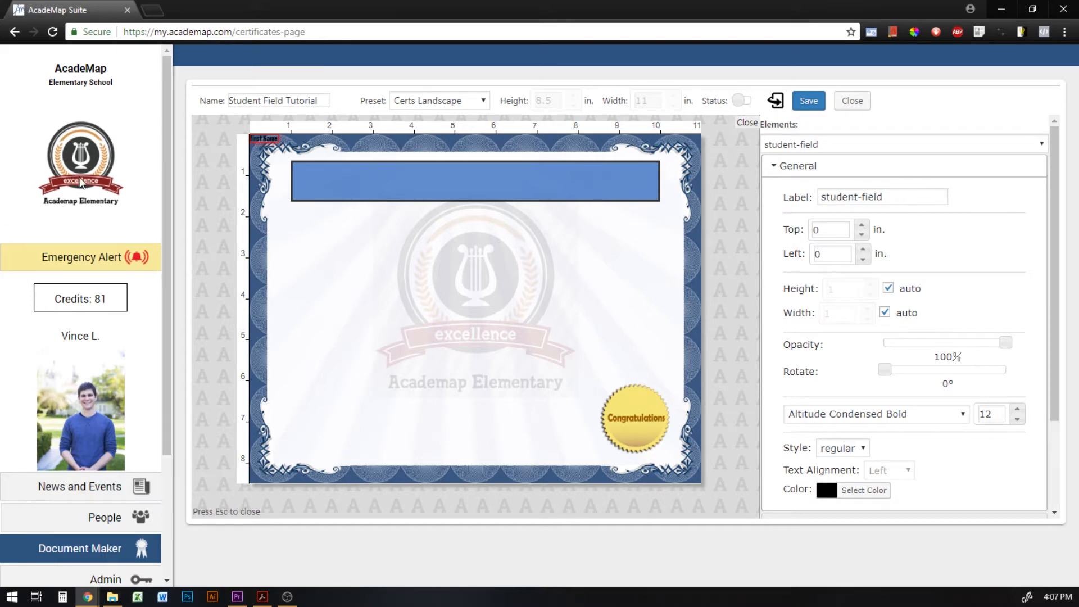
Step: Move the student field onto the middle of the blue banner and label the element School Name
left_click_drag(272, 140, 477, 180)
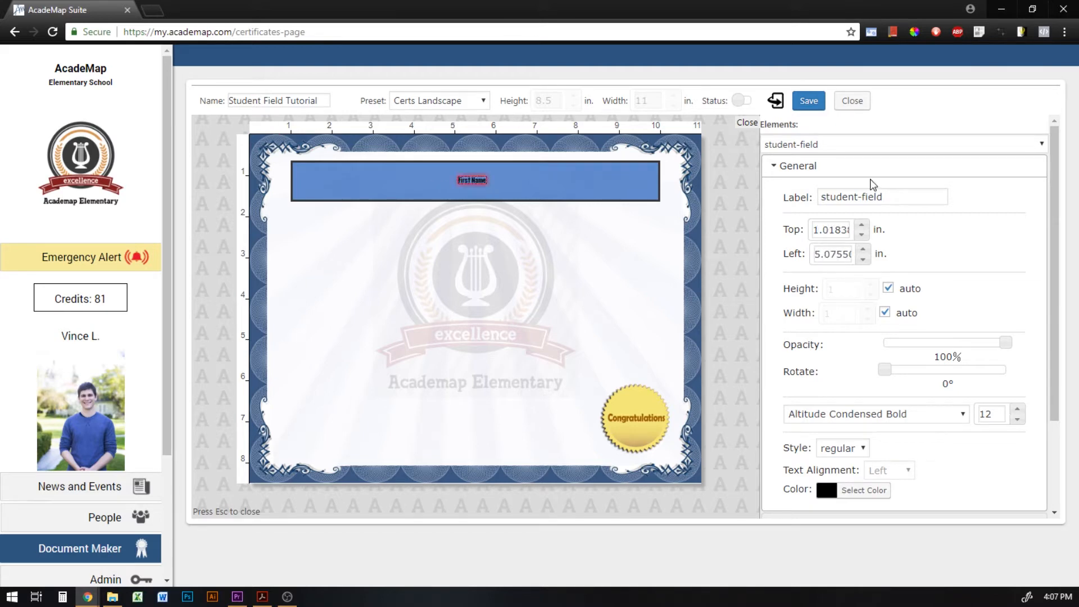
left_click_drag(891, 198, 738, 208)
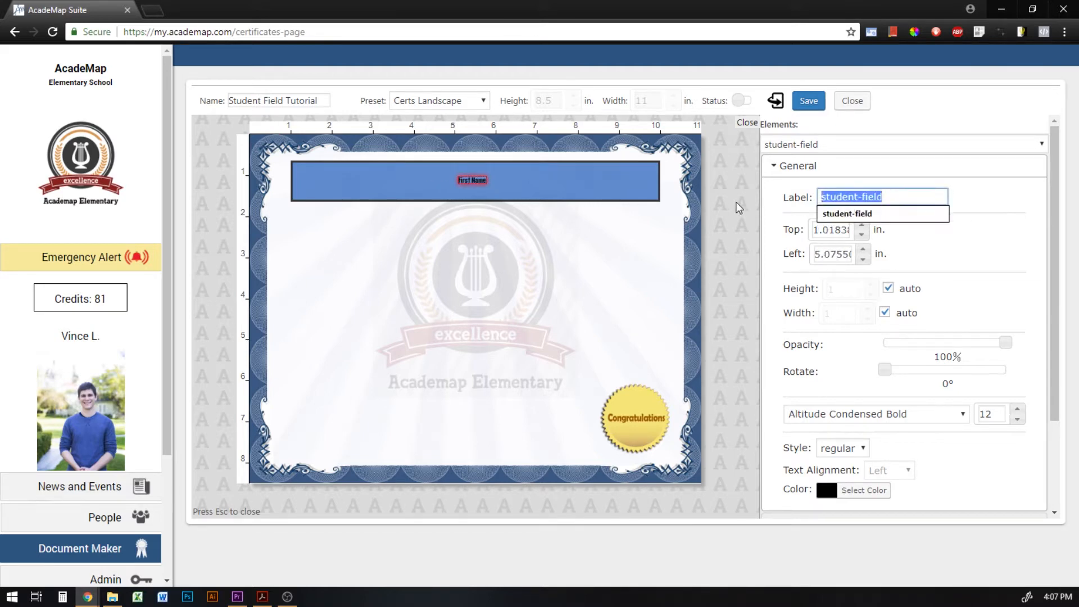
type("School Name")
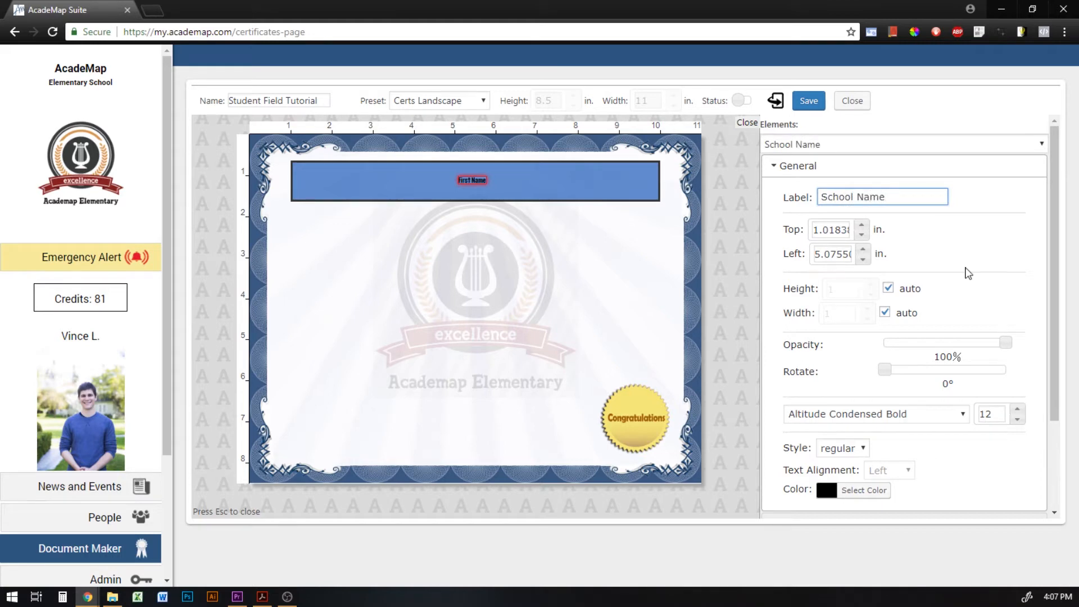
left_click(949, 243)
Step: Turn off the field's automatic width, set it to 5 in., and reposition the field about 0.92 in. from the top and 2.86 in. from the left
scroll(999, 223, "down", 1)
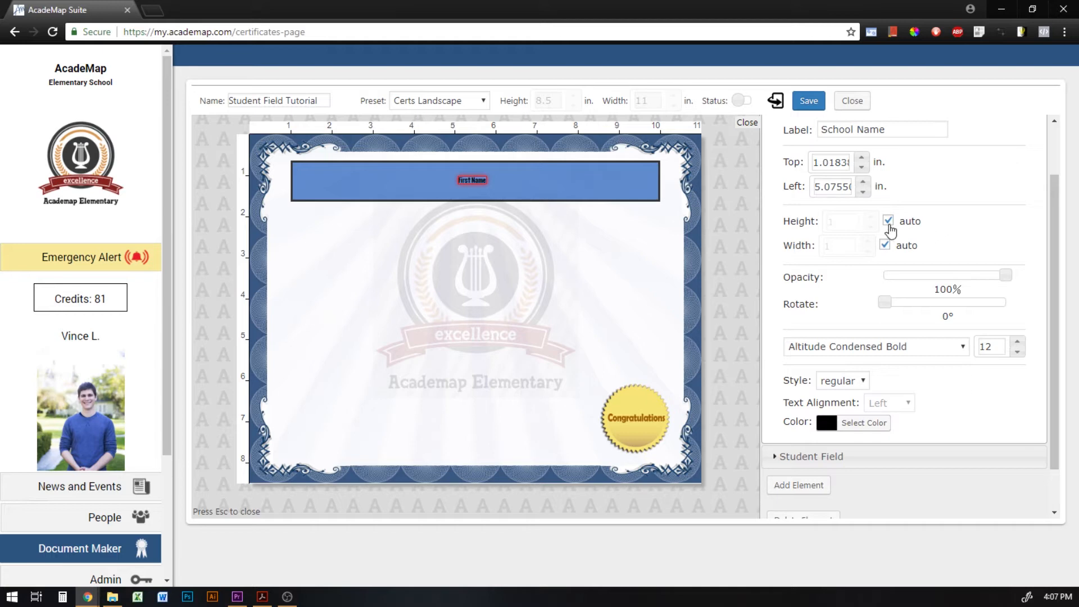
left_click(885, 246)
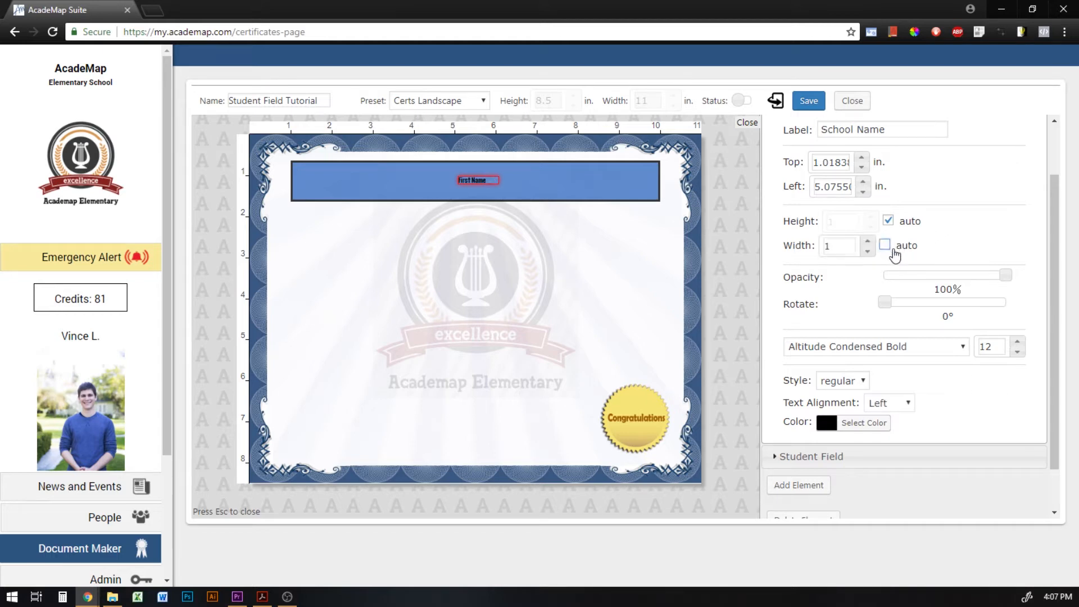
left_click(867, 242)
left_click(867, 242)
left_click_drag(541, 180, 459, 180)
left_click(867, 242)
left_click(867, 241)
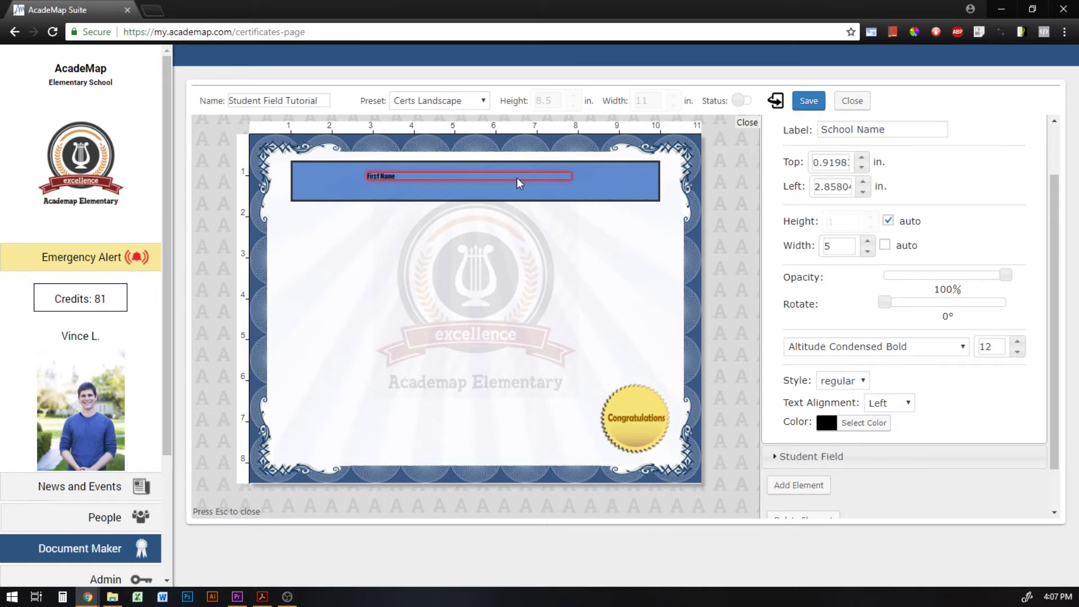
Step: Try the Coronet and Monotype Corsiva fonts on the field in the blue banner
scroll(866, 253, "up", 2)
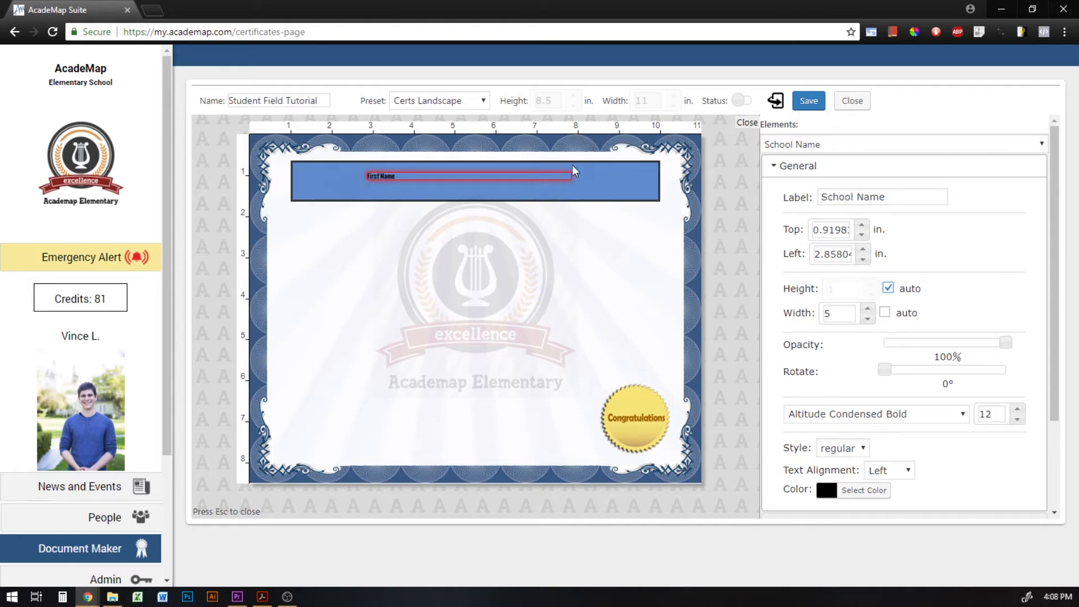
scroll(1005, 275, "down", 1)
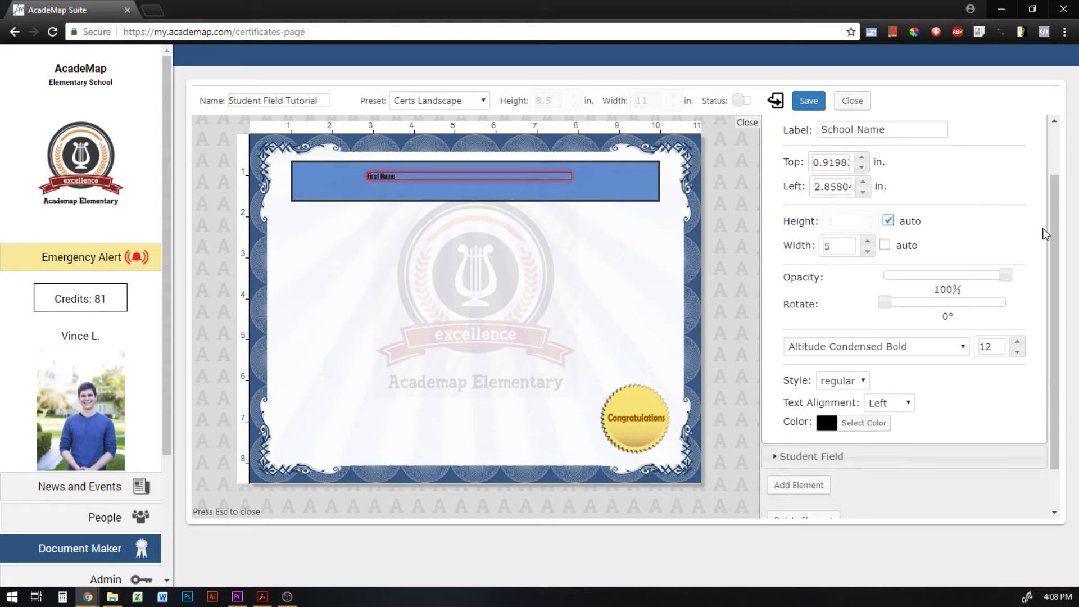
left_click(964, 349)
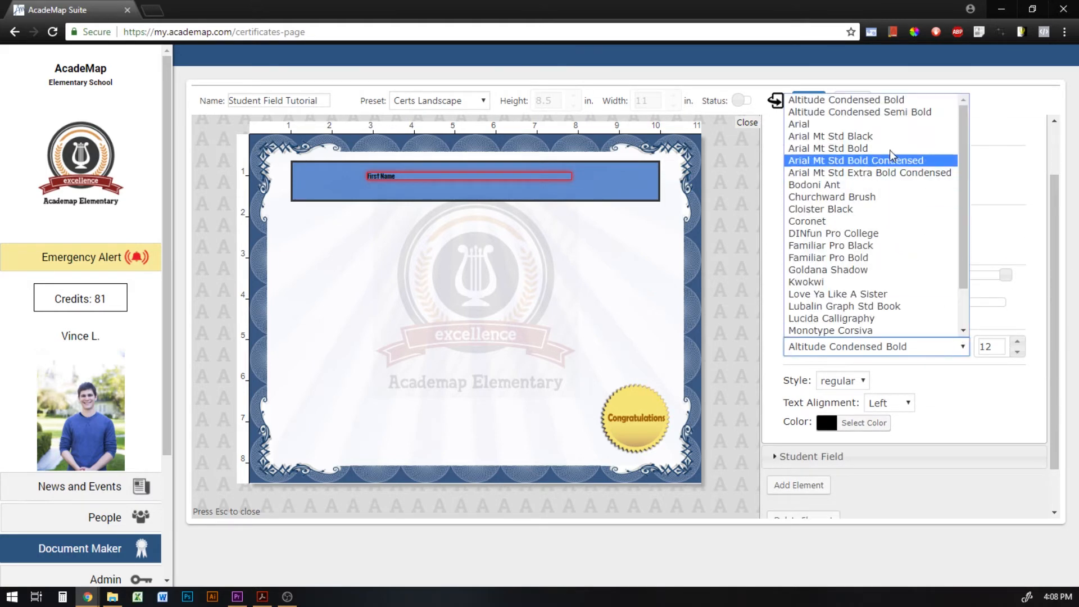
left_click(880, 225)
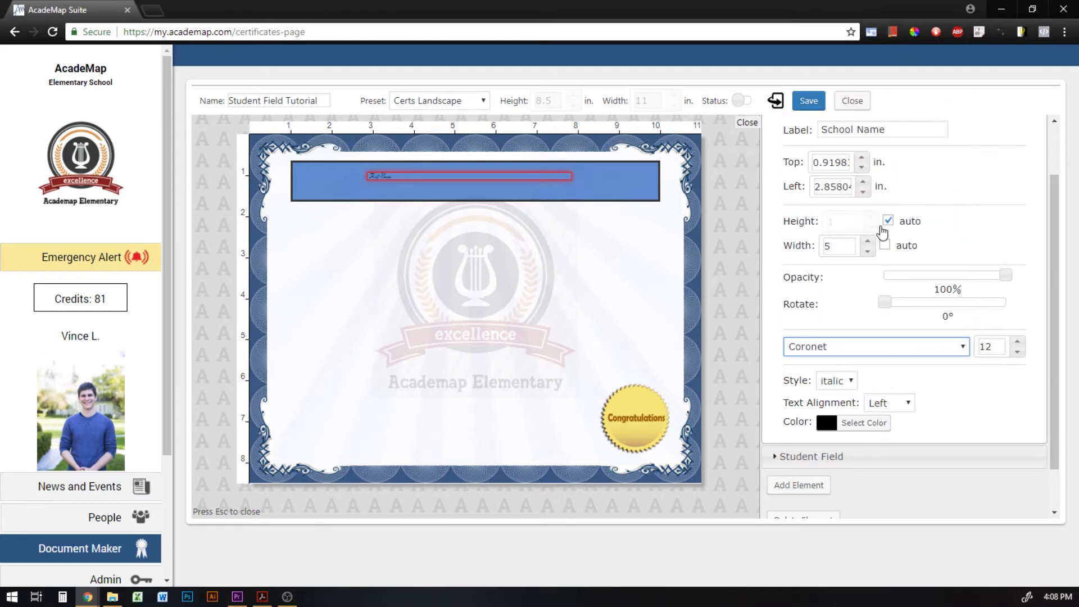
left_click(883, 346)
left_click(885, 332)
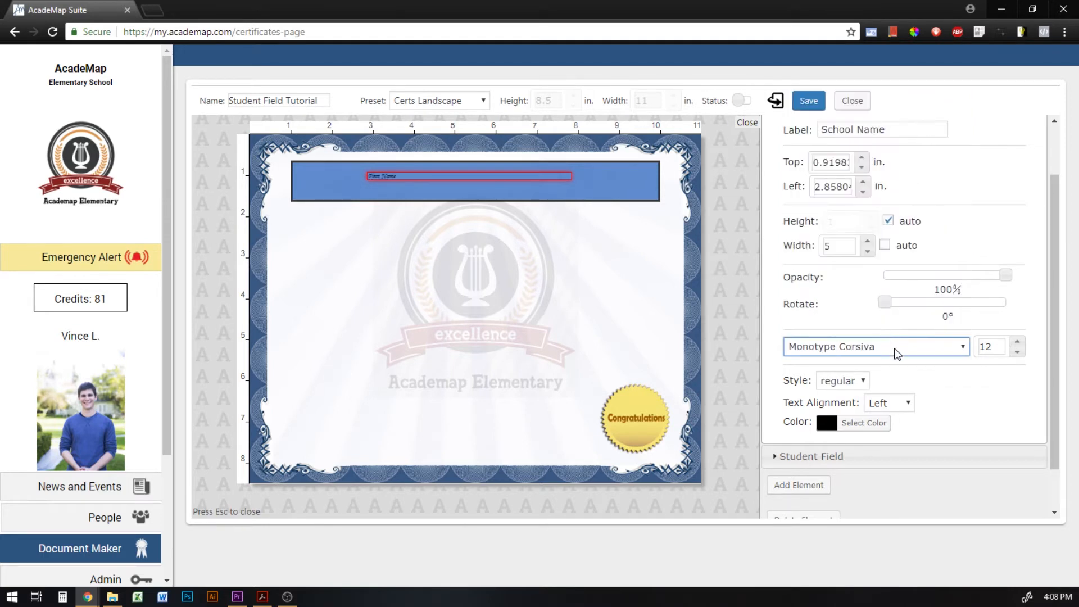
Step: Set the banner field's font to Lucida Calligraphy and its font size to 29
left_click(892, 347)
left_click(895, 320)
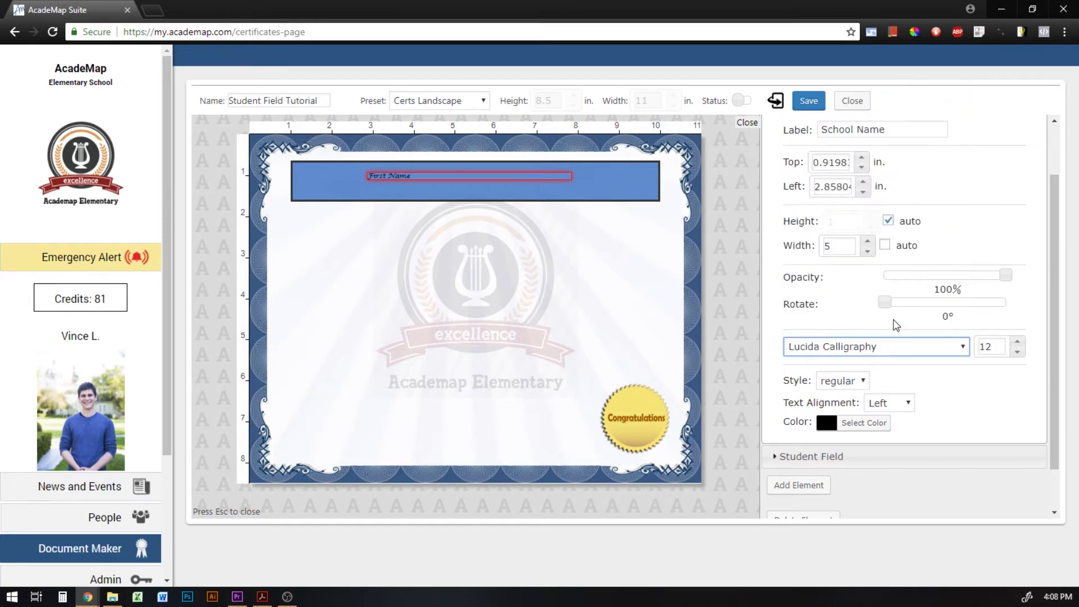
left_click(1018, 341)
left_click(1017, 342)
left_click(1018, 342)
left_click(1018, 342)
left_click(1018, 342)
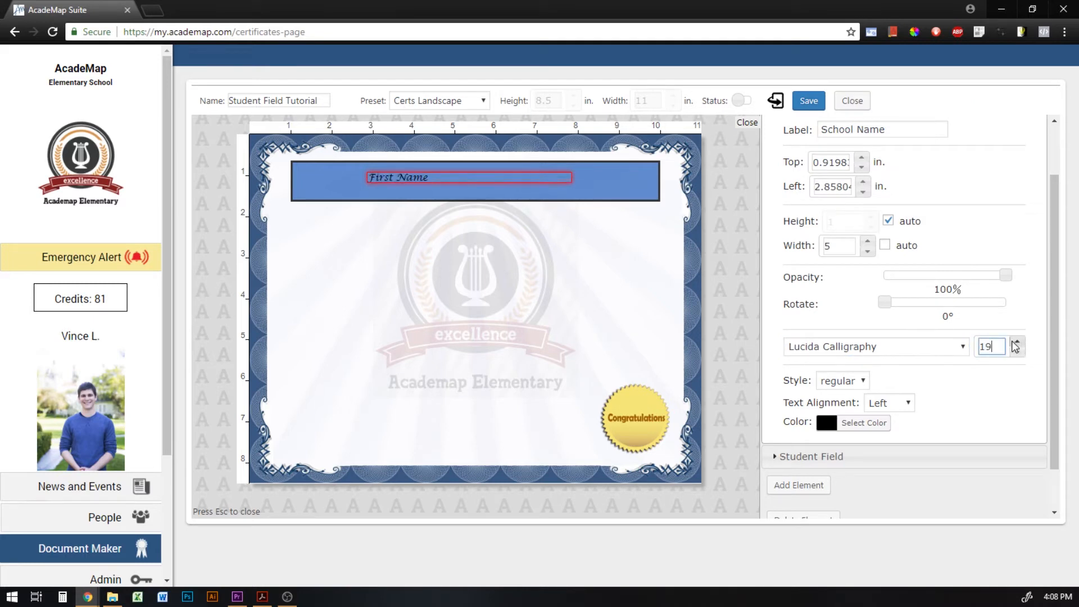
left_click(1018, 342)
left_click(1018, 341)
left_click(1015, 342)
left_click(1015, 342)
left_click(1015, 341)
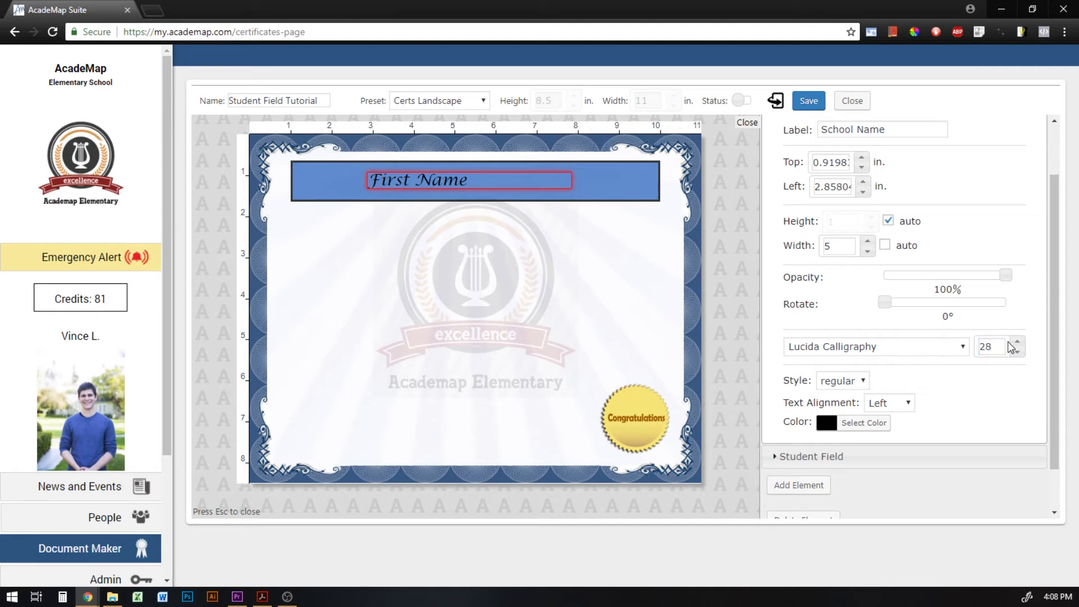
left_click(1017, 342)
Step: Set the banner field's text alignment to Center
scroll(955, 375, "down", 1)
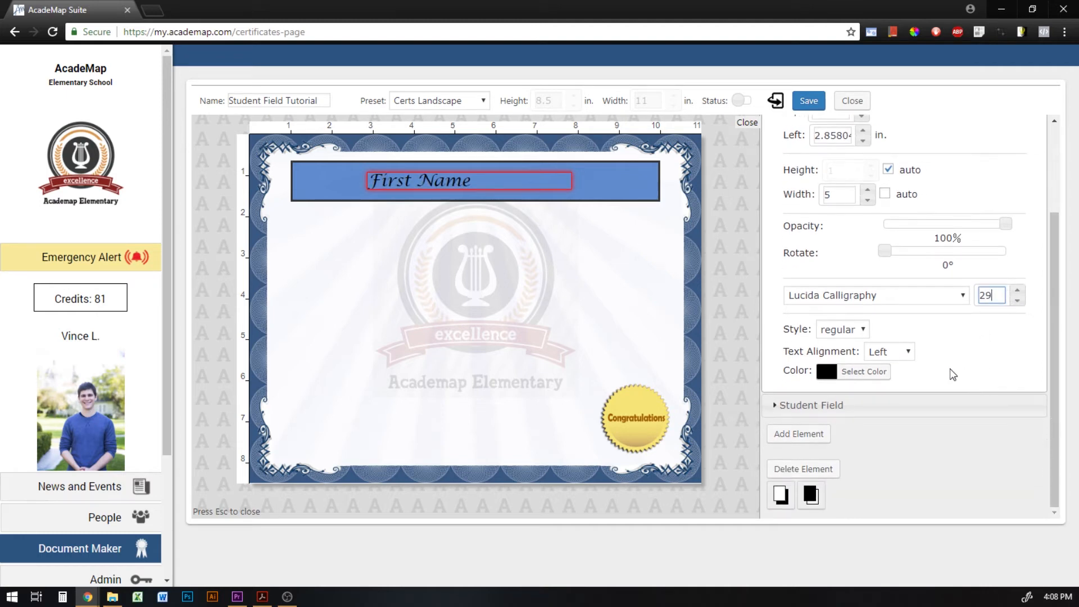
left_click(902, 354)
left_click(902, 381)
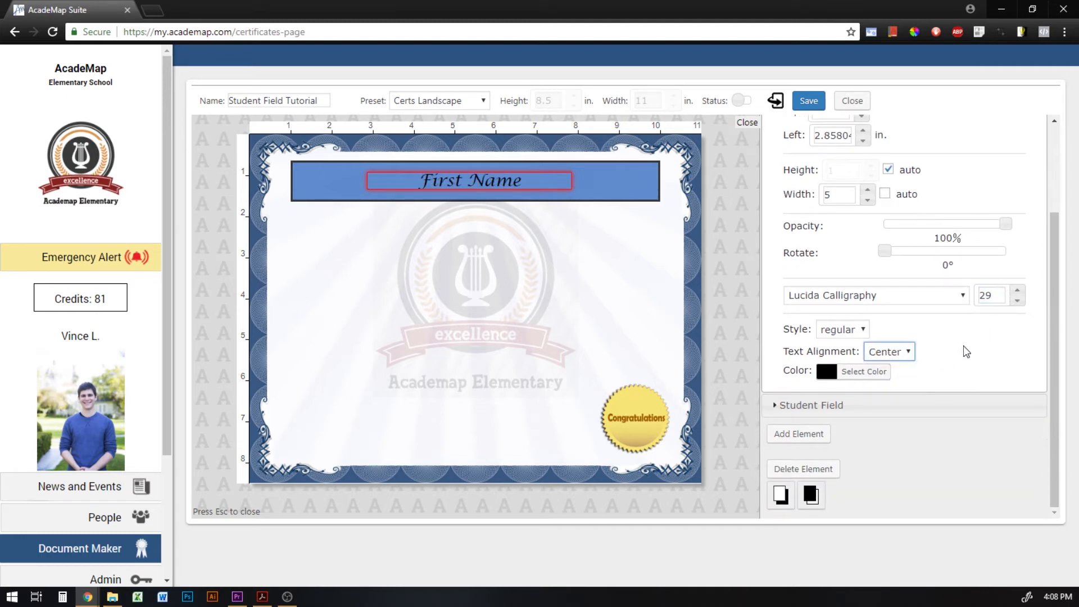
Step: Color the field's text white (#ffffff) and nudge the field slightly upward within the blue banner, to about 0.85 in. from the top
scroll(965, 350, "up", 1)
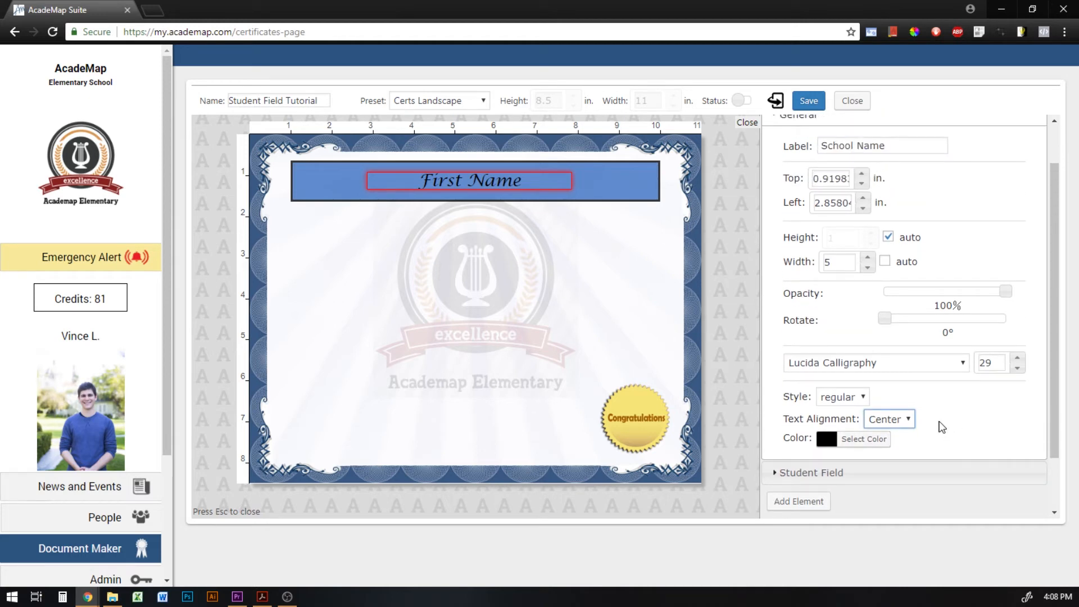
left_click(828, 439)
scroll(934, 400, "down", 3)
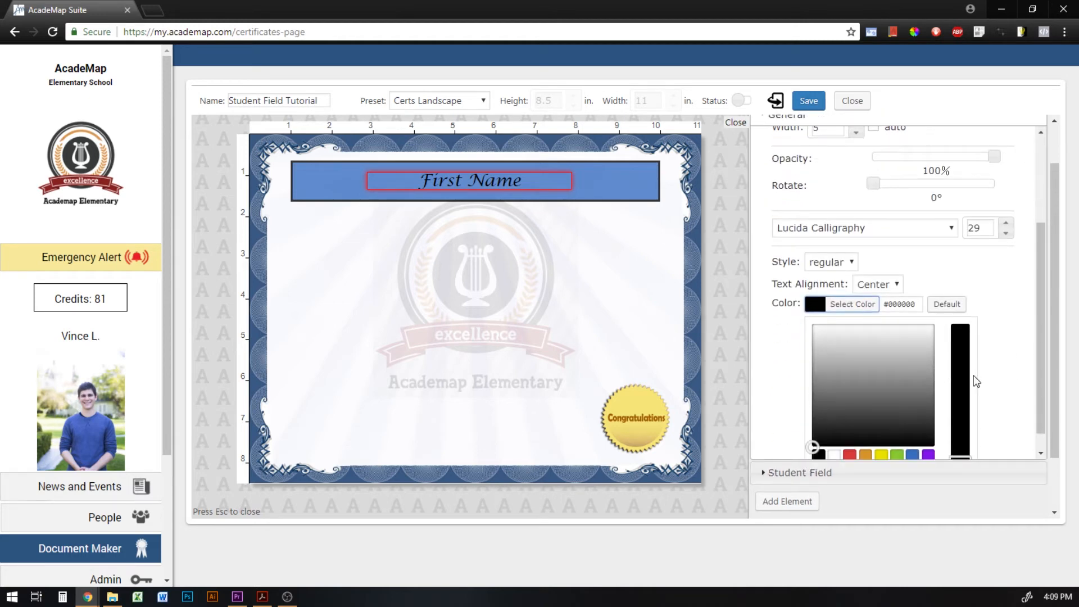
left_click(833, 434)
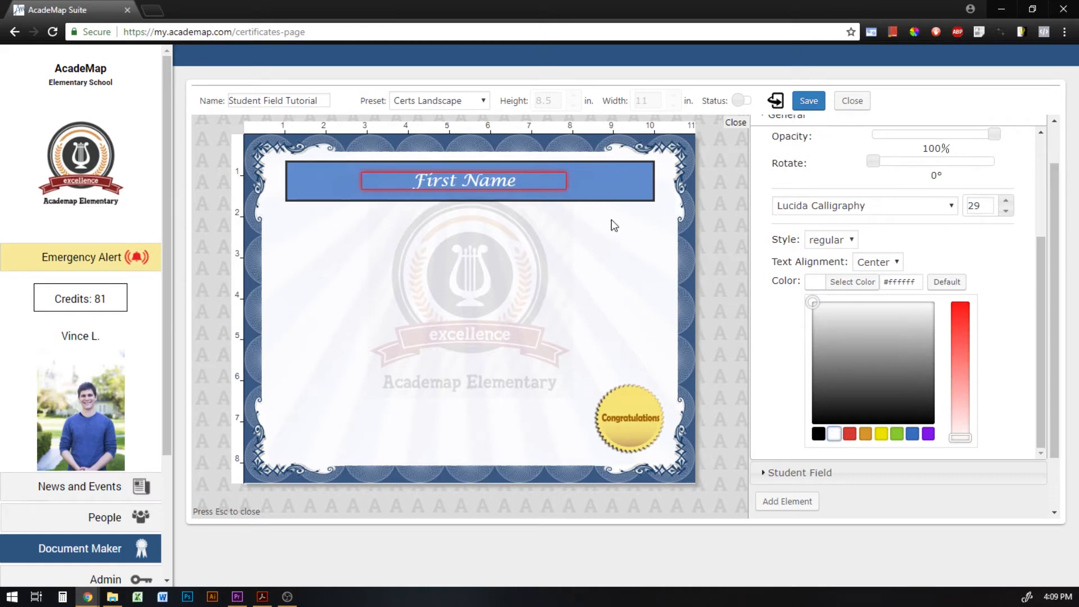
left_click(512, 184)
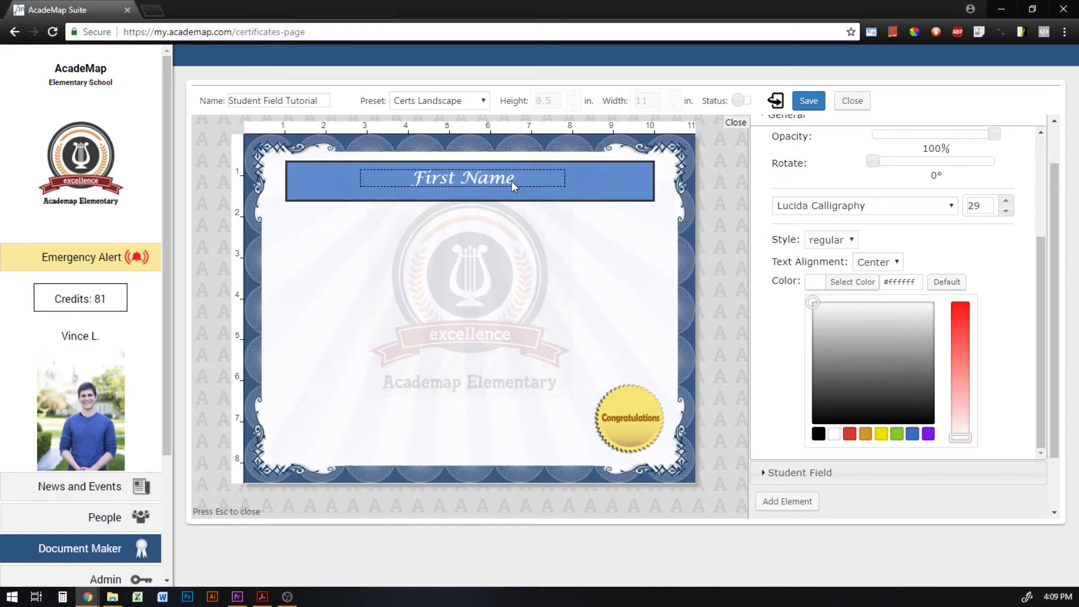
left_click(1042, 309)
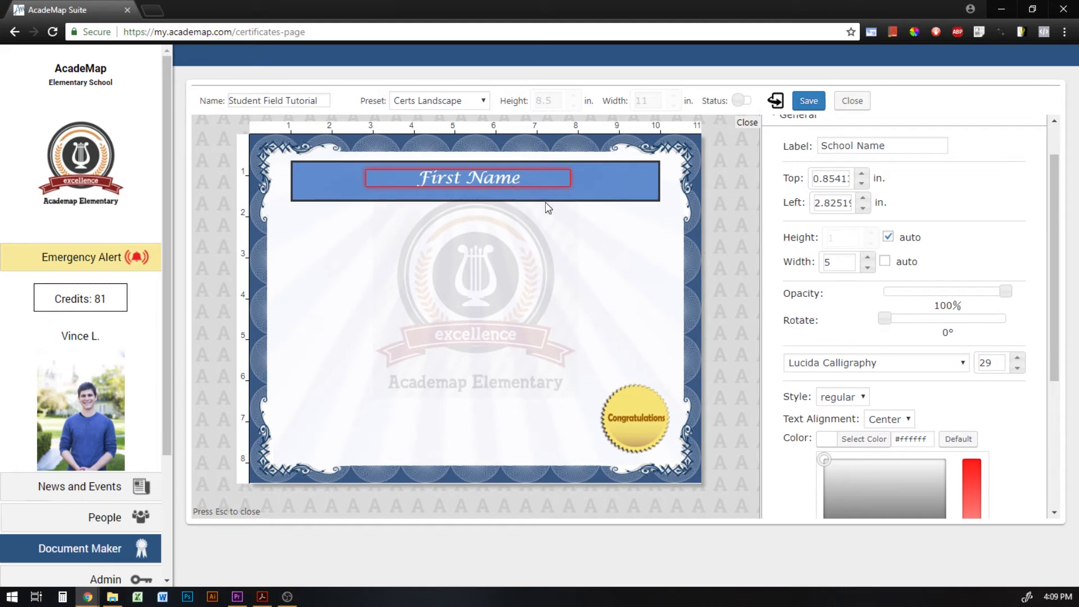
Step: Change the student field's data source to the School Name combo field
scroll(978, 287, "down", 3)
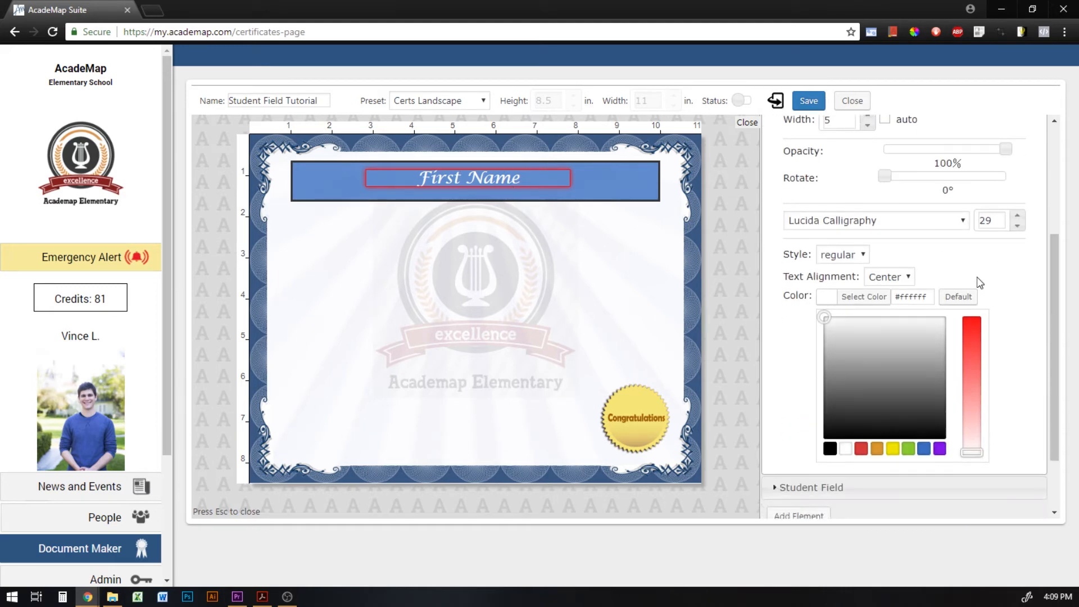
left_click(825, 439)
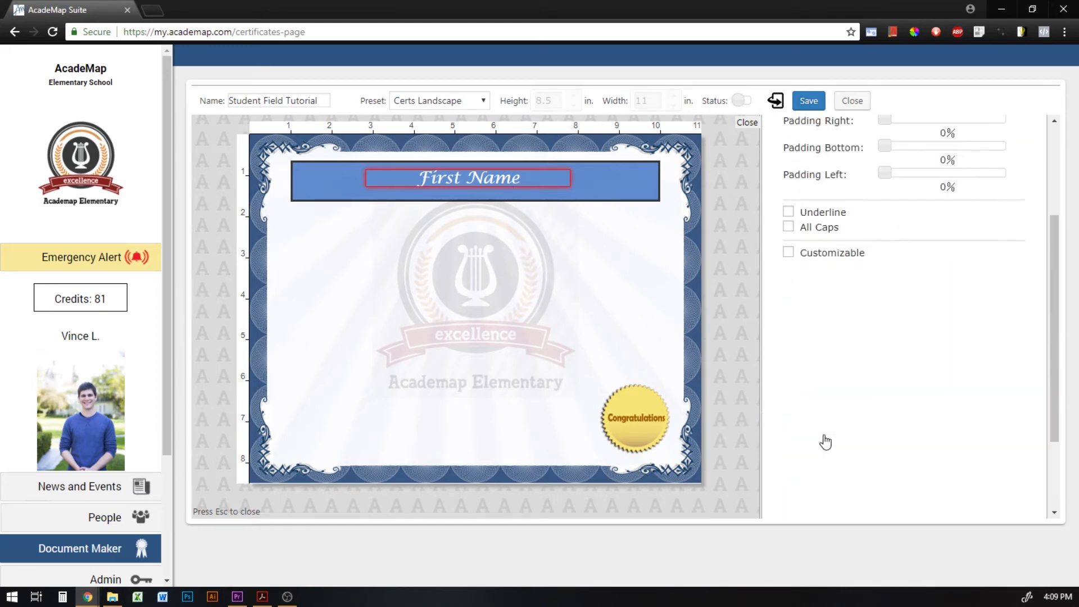
scroll(1025, 354, "up", 3)
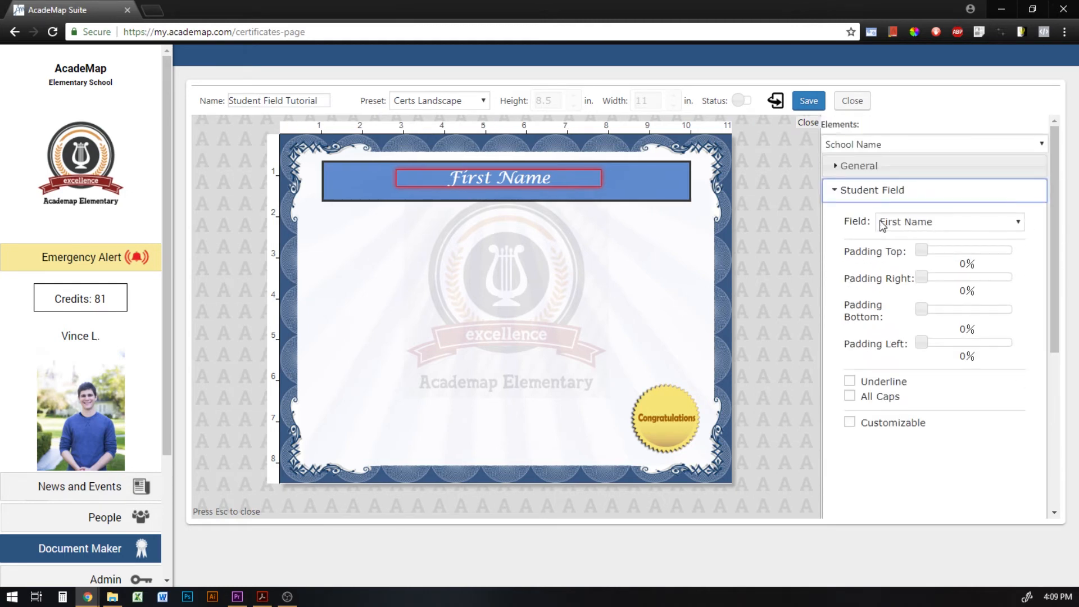
left_click(972, 225)
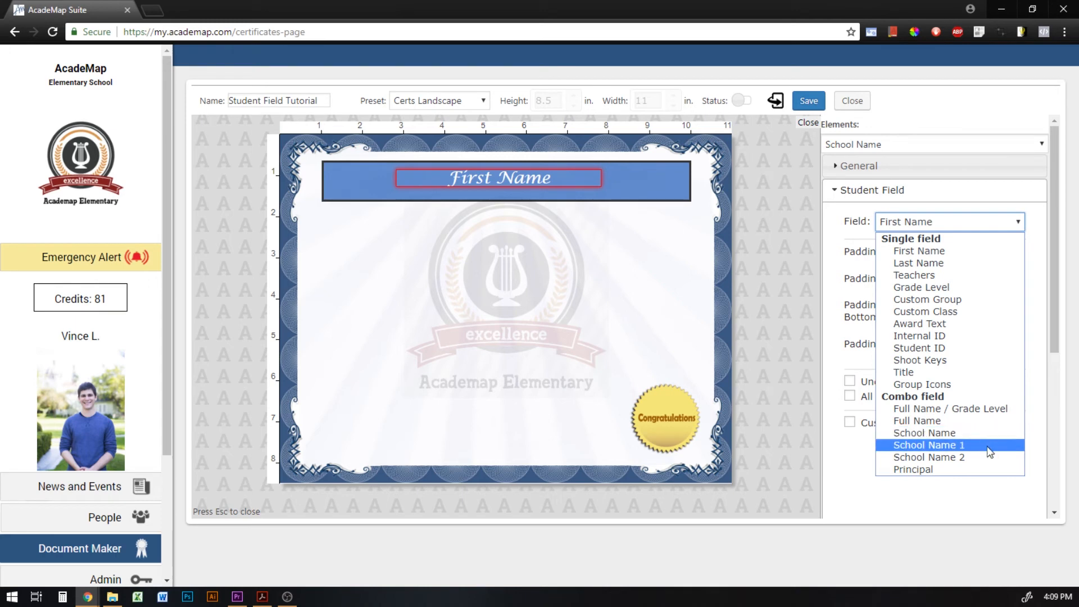
left_click(965, 437)
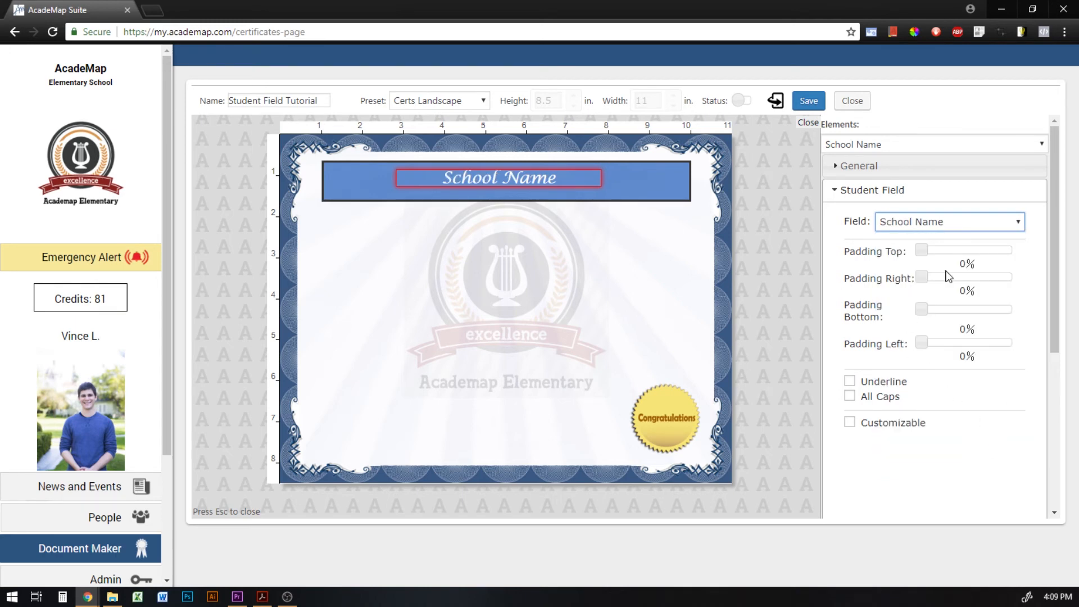
Step: Leave the top padding at 0% and turn on Underline and All Caps for the school name
left_click(924, 250)
left_click_drag(927, 254, 913, 259)
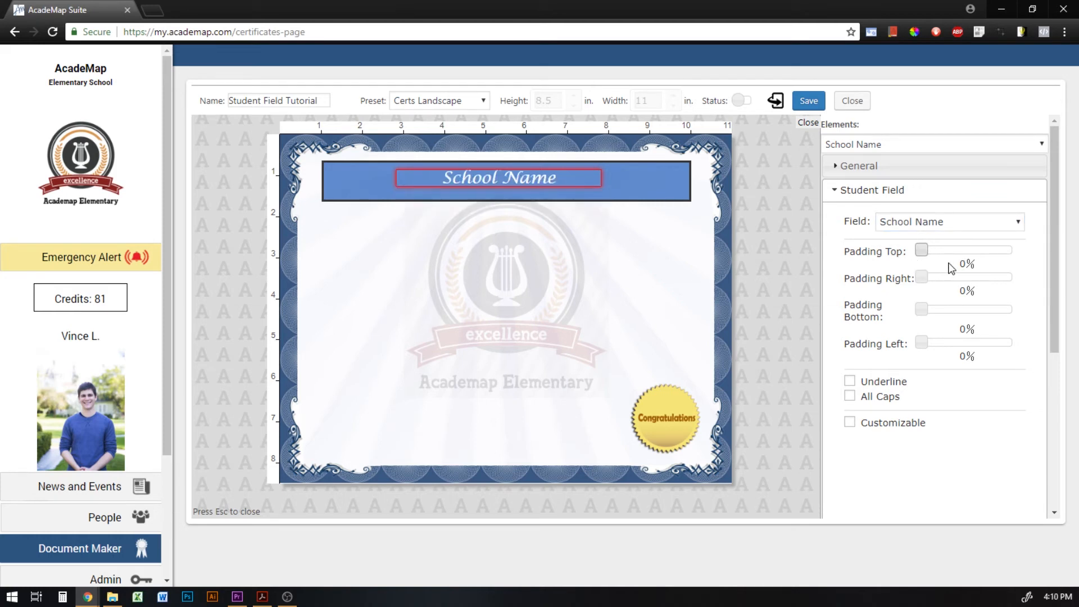
left_click(850, 384)
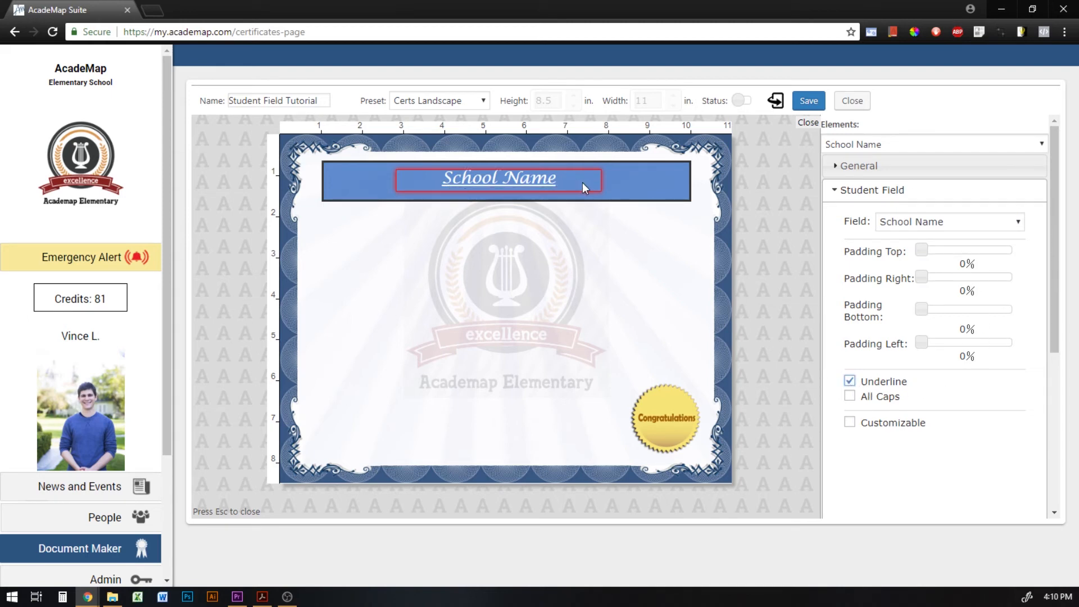
left_click(850, 396)
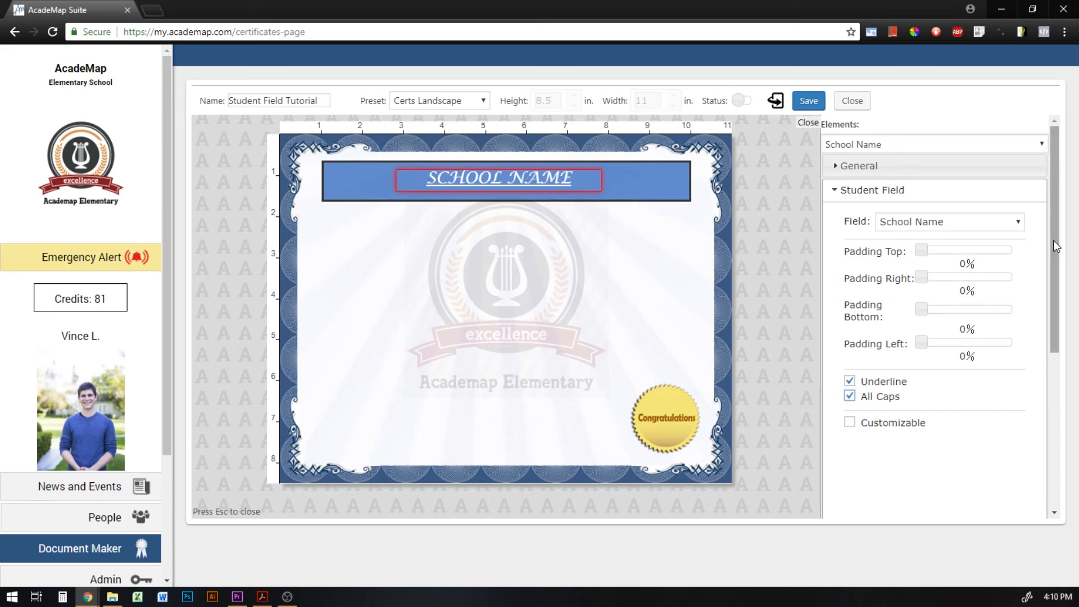
Step: Try the Customizable option on the School Name field and turn it back off
left_click_drag(1056, 245, 1056, 249)
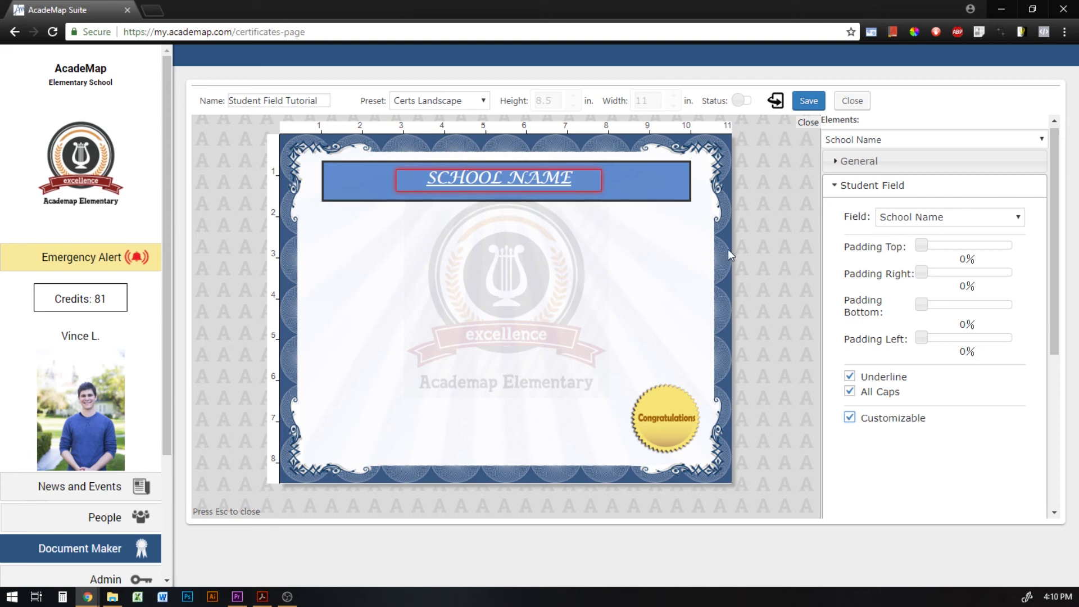
left_click(849, 417)
left_click_drag(1051, 240, 1057, 163)
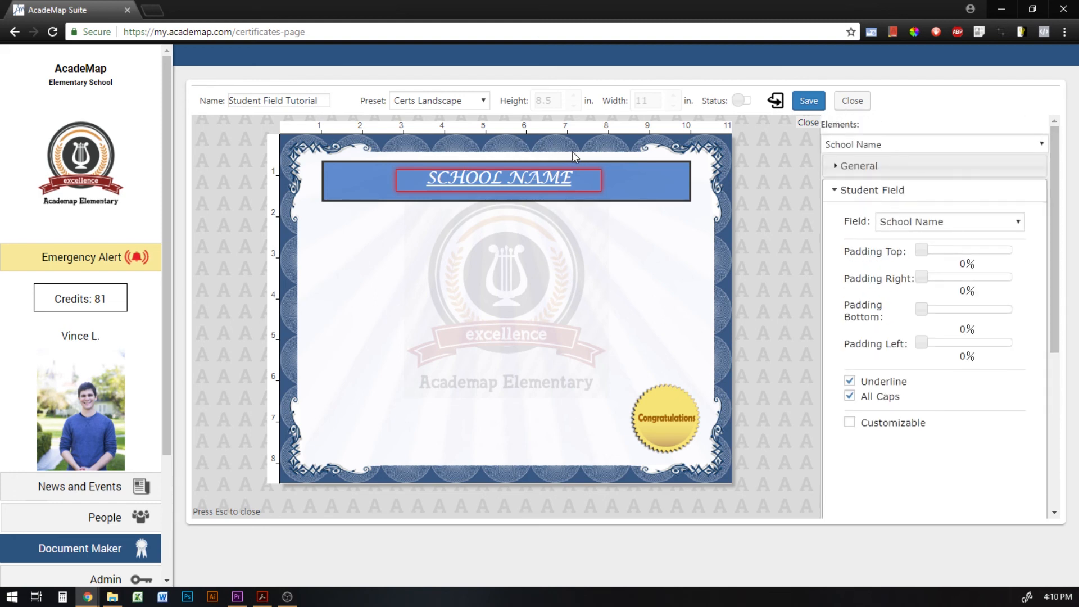
Step: Increase the School Name field's font size to 33 in its general settings
left_click(858, 165)
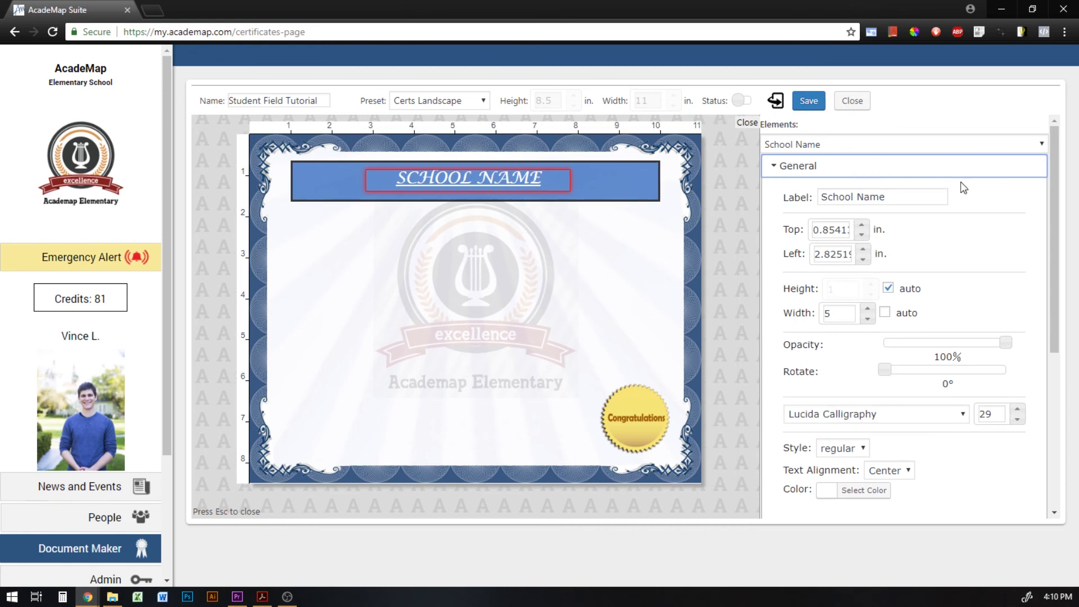
scroll(968, 253, "down", 1)
scroll(967, 253, "down", 1)
left_click(1017, 274)
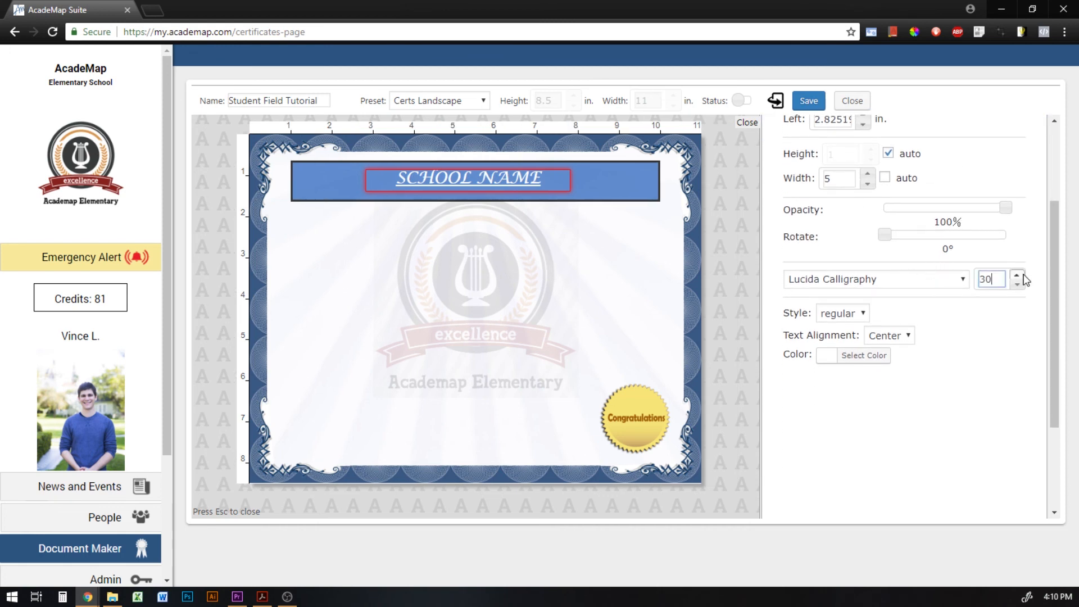
left_click(1017, 274)
left_click(1017, 274)
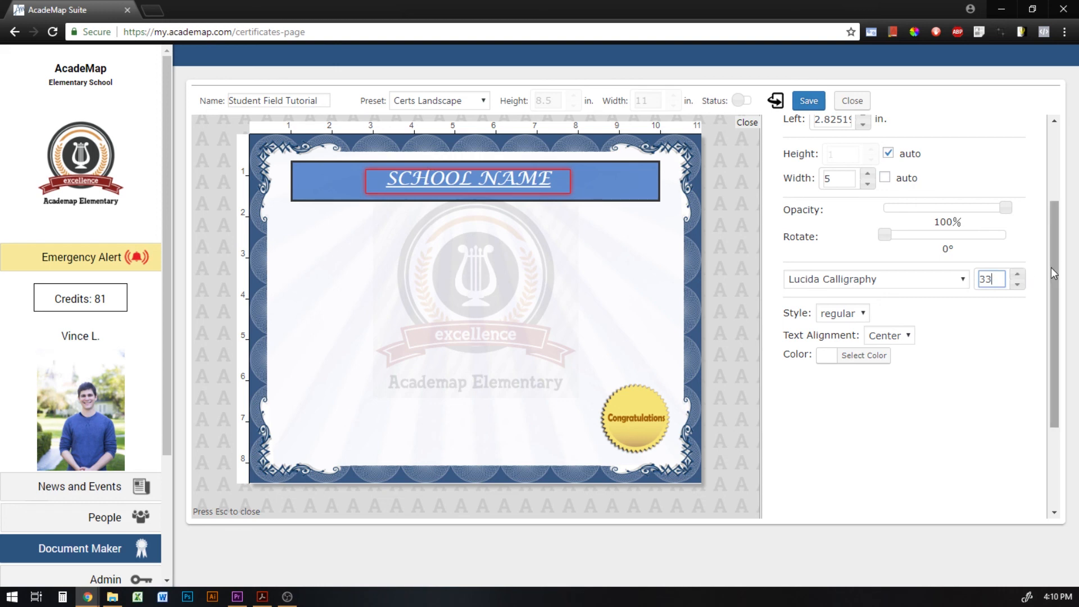
Step: Fit the School Name field across the blue banner, 8.6 in. wide and about 1.18 in. from the left, and save the certificate
left_click(869, 173)
left_click(869, 173)
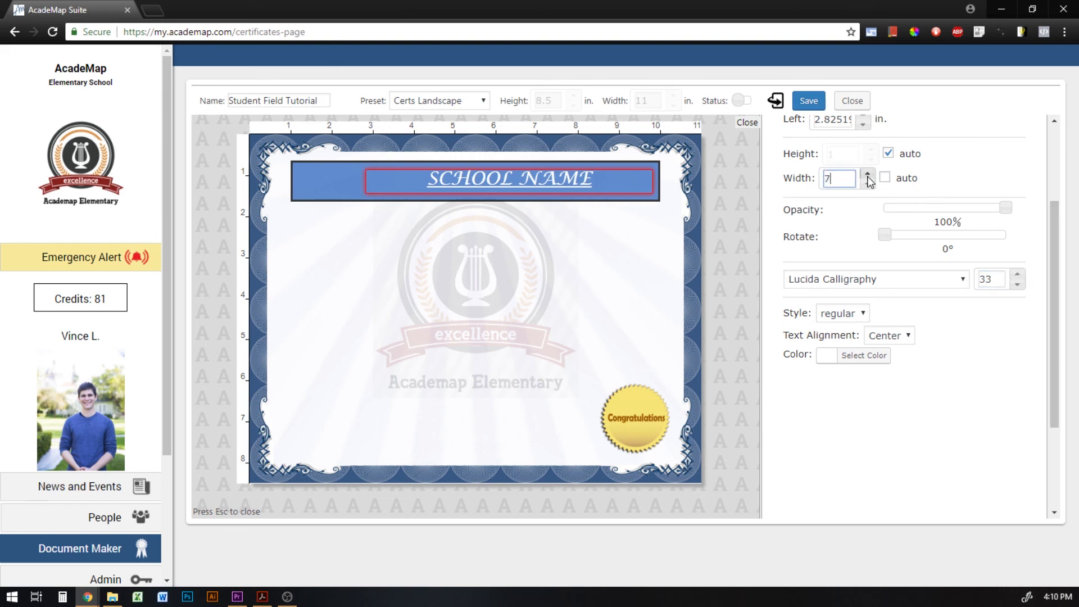
left_click(868, 173)
left_click_drag(537, 186, 541, 181)
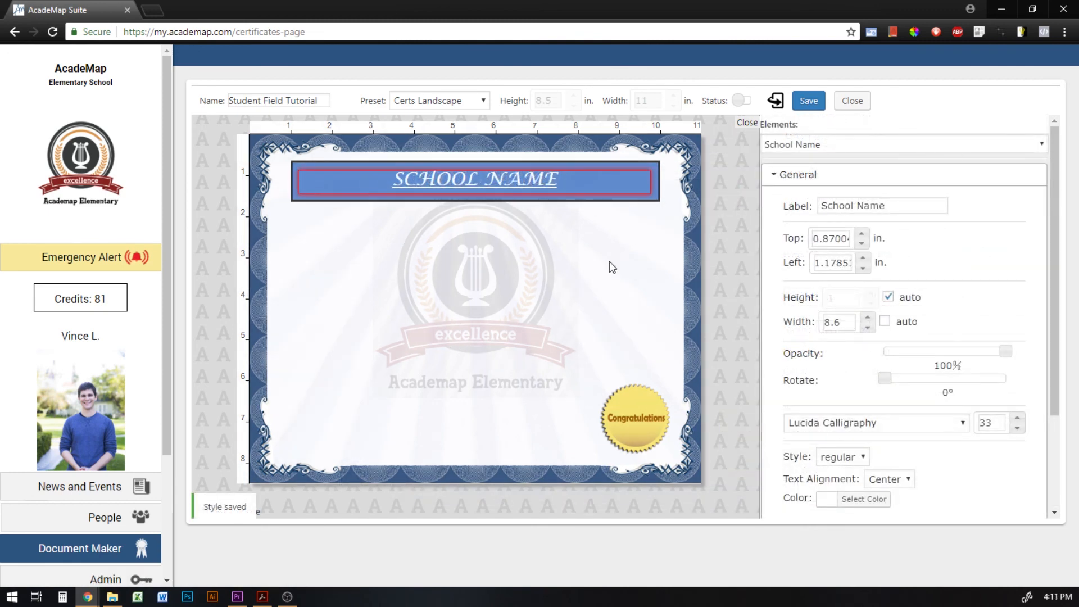
left_click(808, 101)
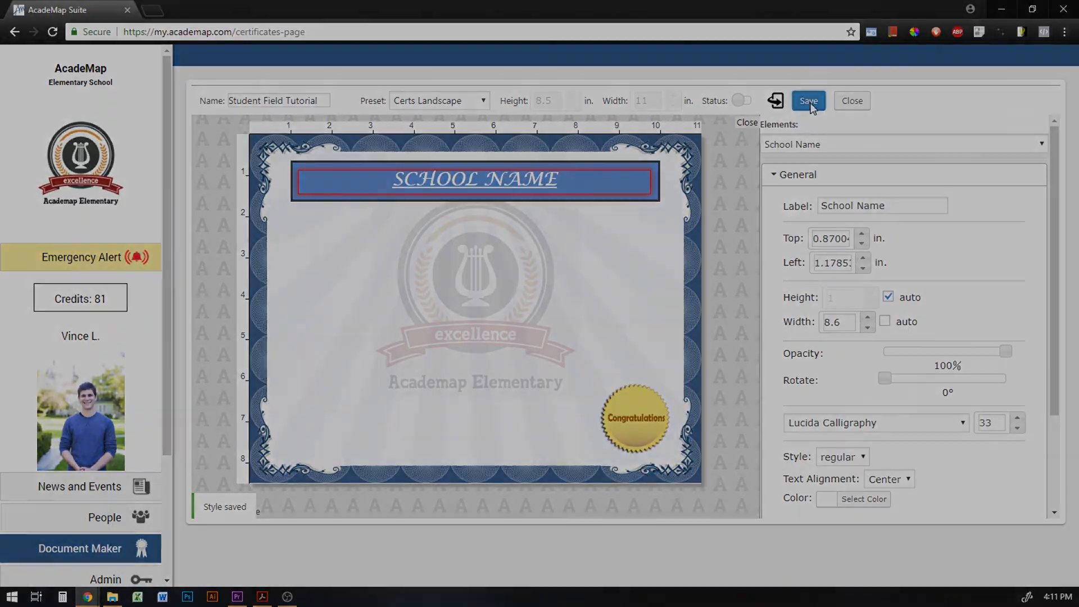